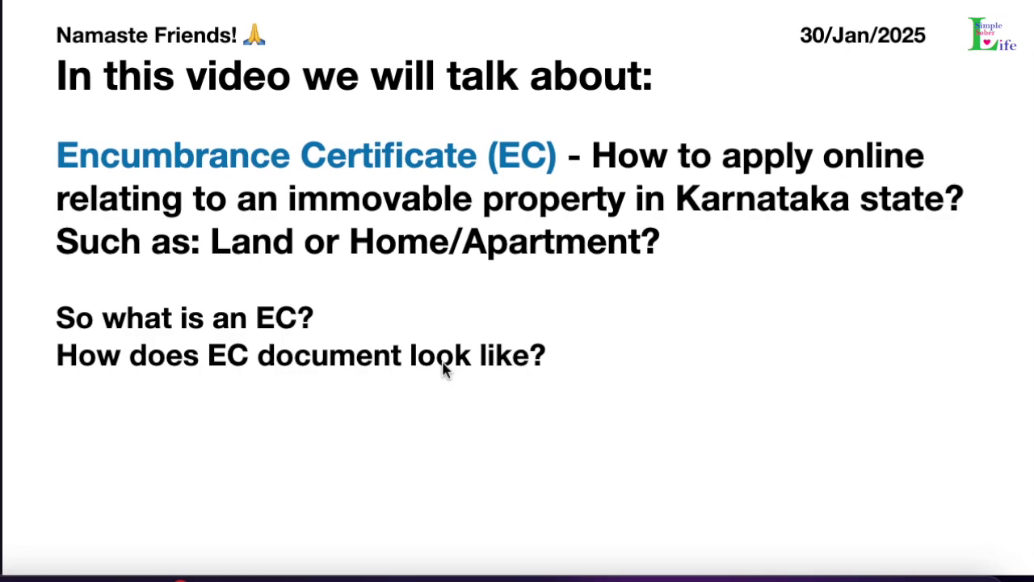
Leave the Keynote EC intro slide for the browser's Google explanation of an Encumbrance Certificate
{"action": "left_click", "coordinate": [703, 567]}
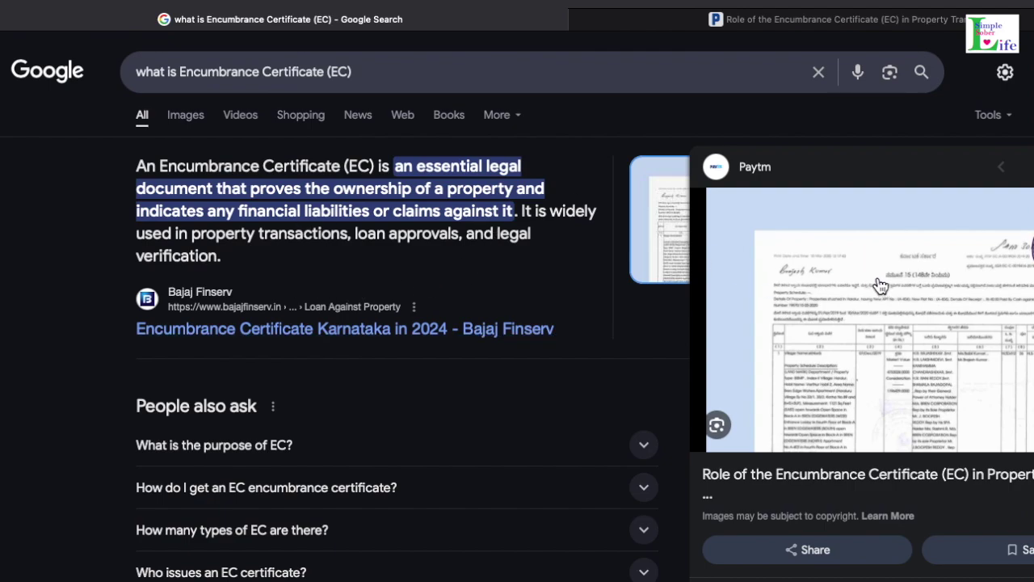
Look through the sample Encumbrance Certificate in the second tab, then put the browser away
{"action": "left_click", "coordinate": [735, 21]}
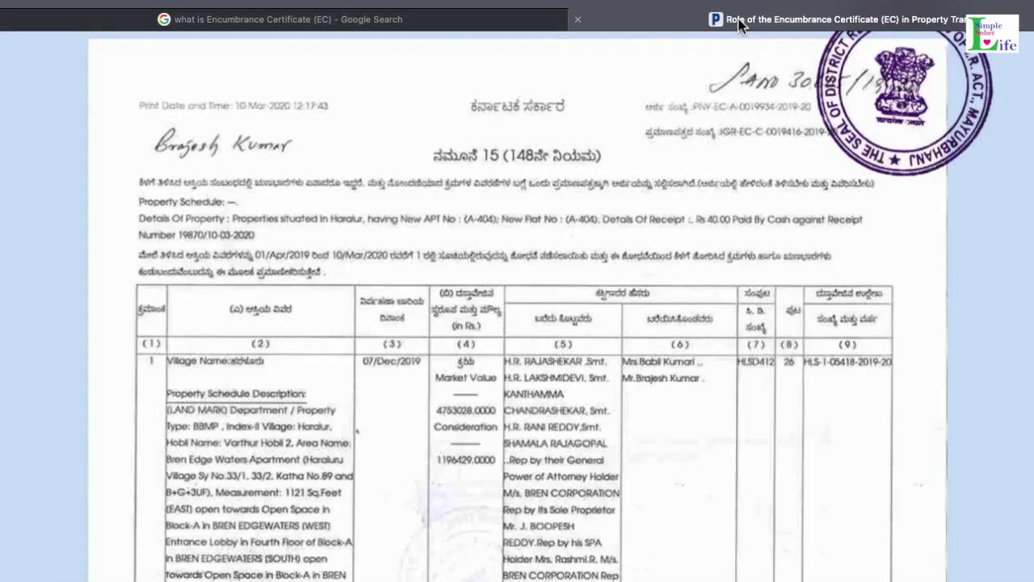
{"action": "scroll", "coordinate": [455, 288], "scroll_direction": "down", "scroll_amount": 2}
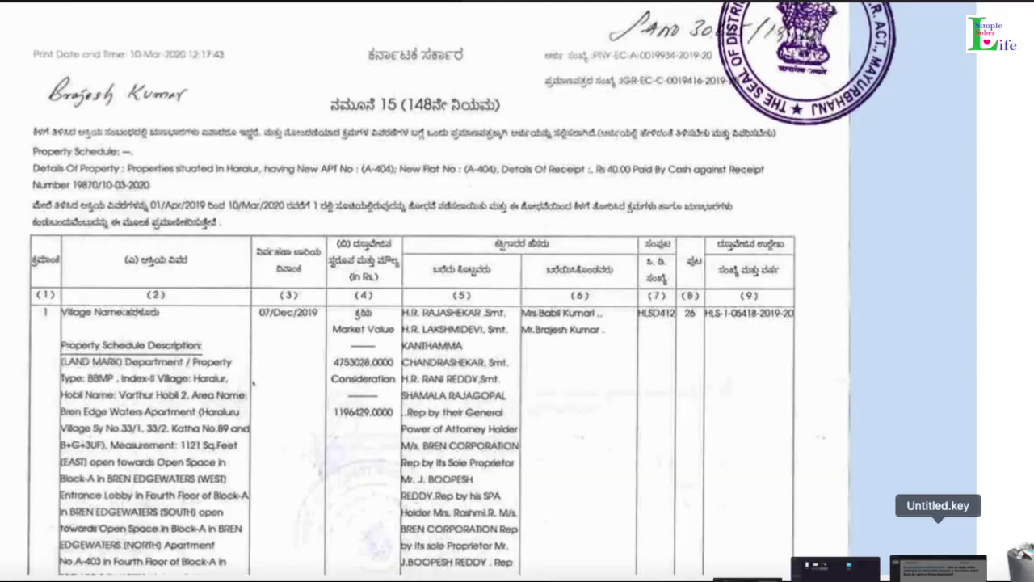
{"action": "left_click", "coordinate": [938, 565]}
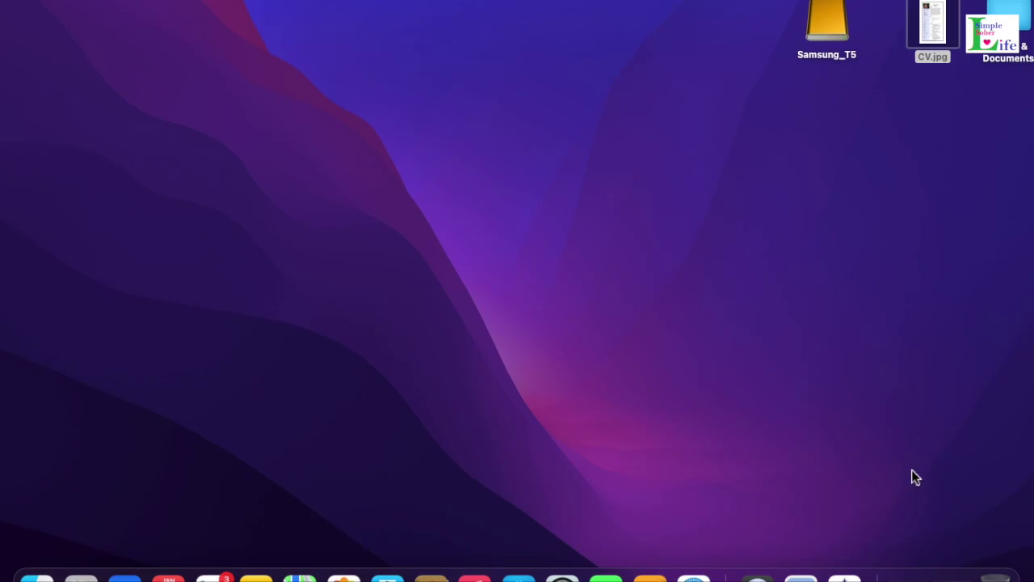
Restore the browser and read the Scribd sample Schedule A with its four boundaries
{"action": "left_click", "coordinate": [954, 571]}
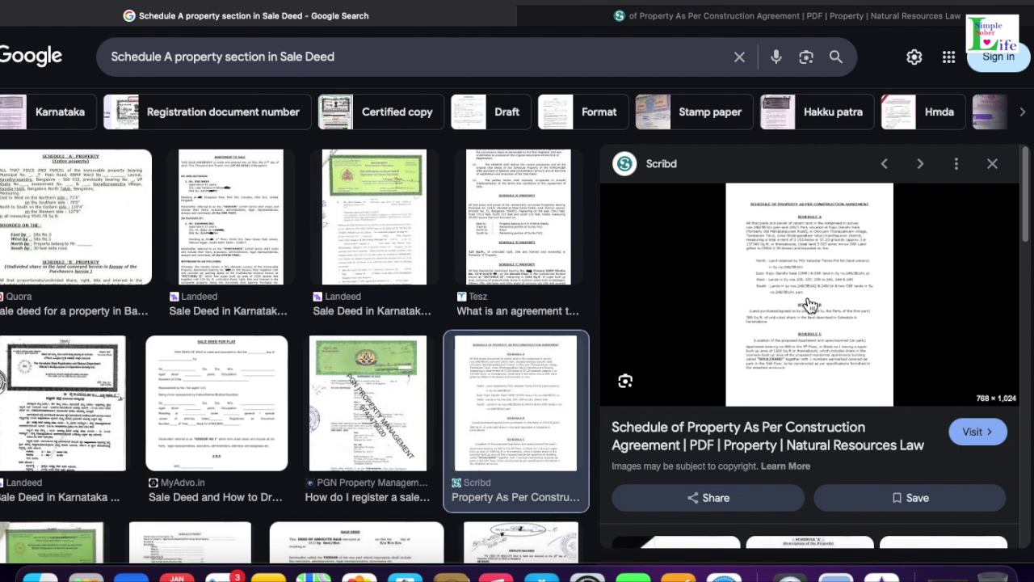
{"action": "left_click", "coordinate": [756, 25]}
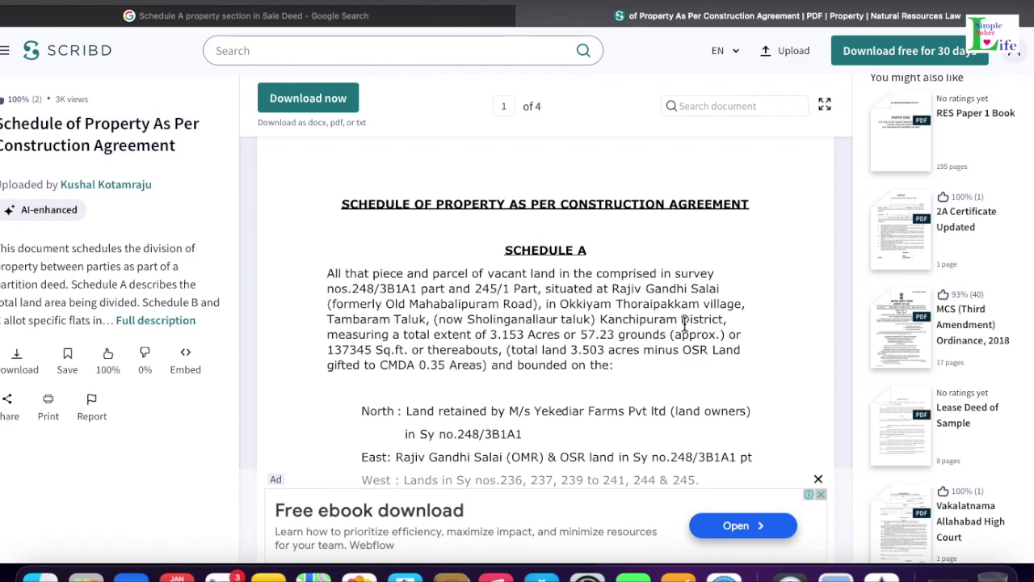
{"action": "scroll", "coordinate": [554, 325], "scroll_direction": "down", "scroll_amount": 1}
{"action": "scroll", "coordinate": [554, 325], "scroll_direction": "down", "scroll_amount": 5}
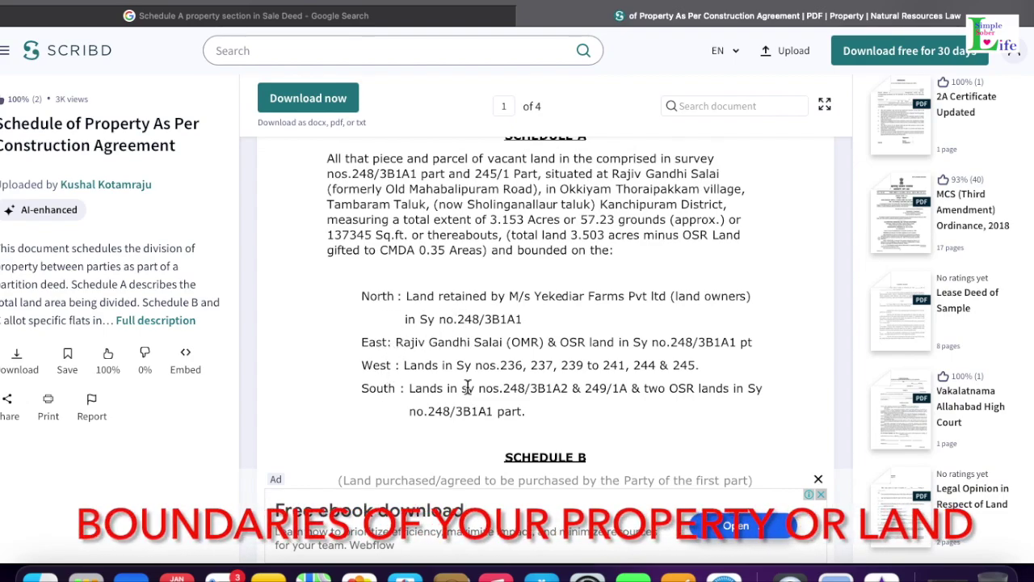
{"action": "scroll", "coordinate": [467, 386], "scroll_direction": "up", "scroll_amount": 1}
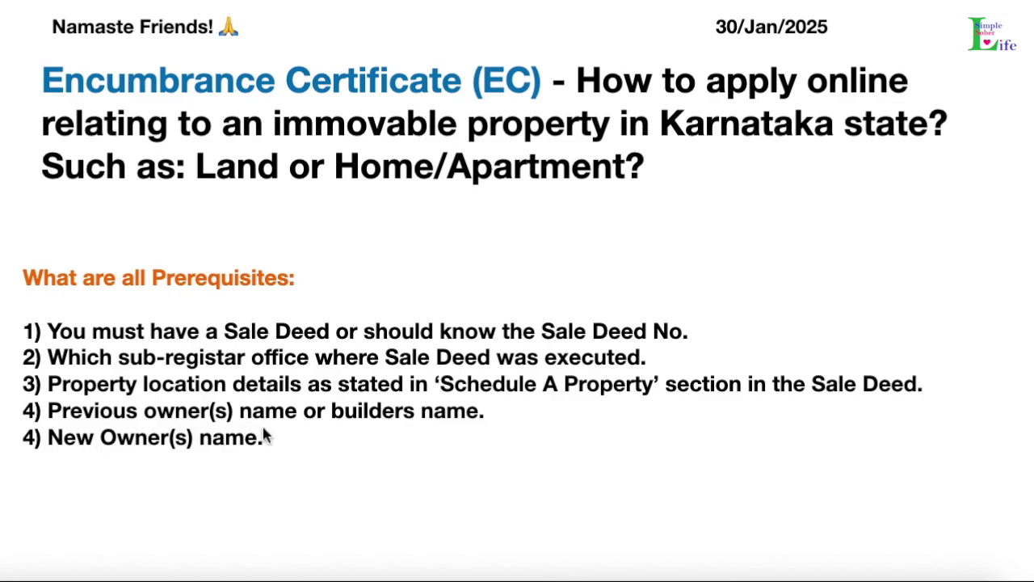
Advance to the prerequisites slide with sample sale deed details, then focus Google's search box
{"action": "key", "text": "Right"}
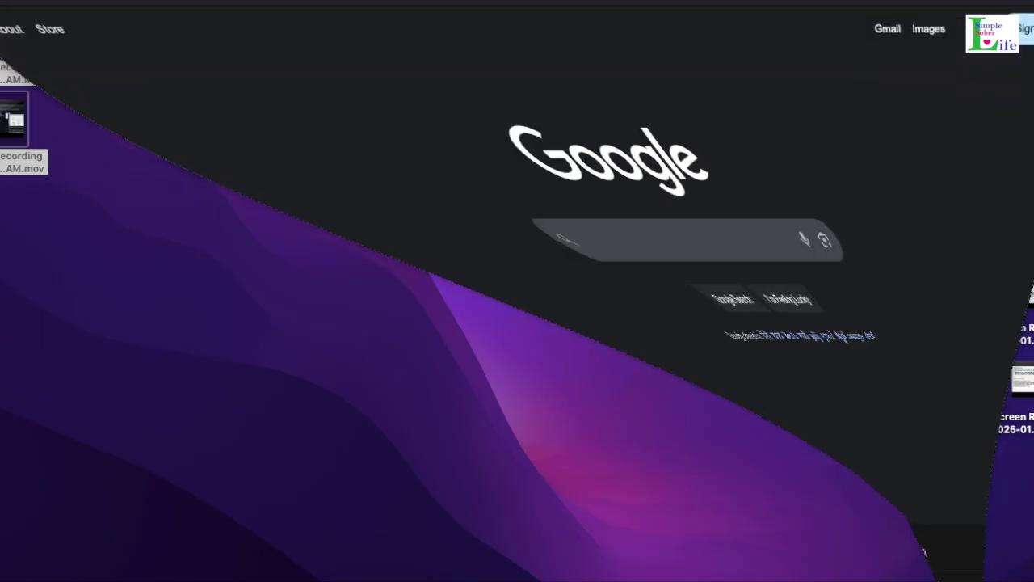
{"action": "left_click", "coordinate": [480, 272]}
Search Google for 'kaveri online services' and open the Kaveri Online Services portal
{"action": "type", "text": "Kaveri"}
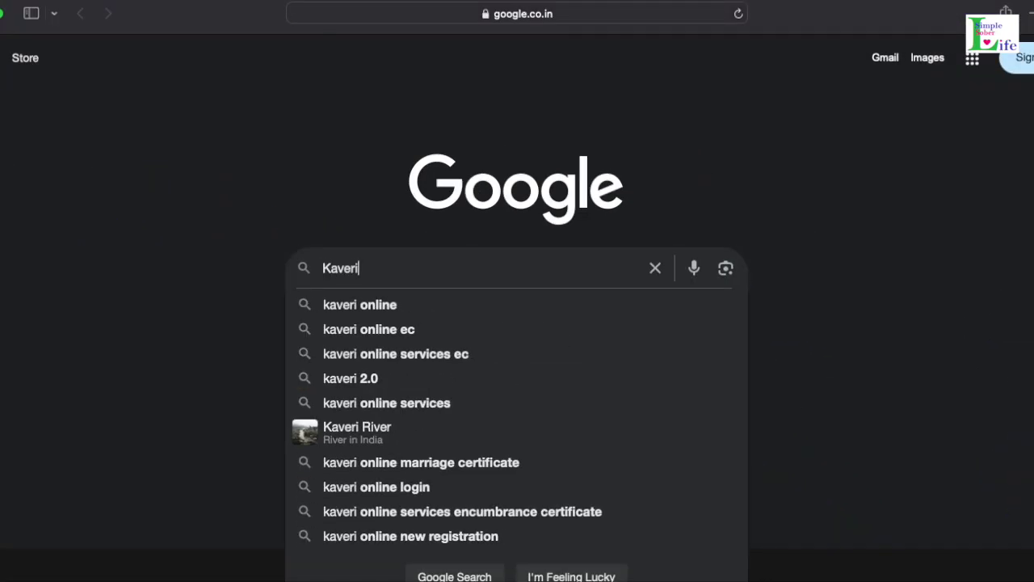
{"action": "type", "text": " online"}
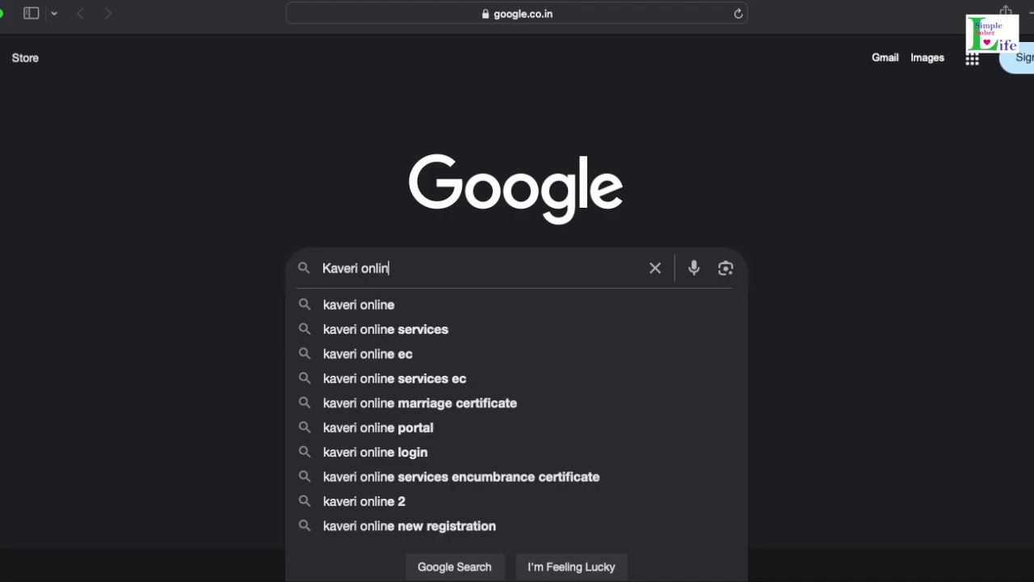
{"action": "key", "text": "Down"}
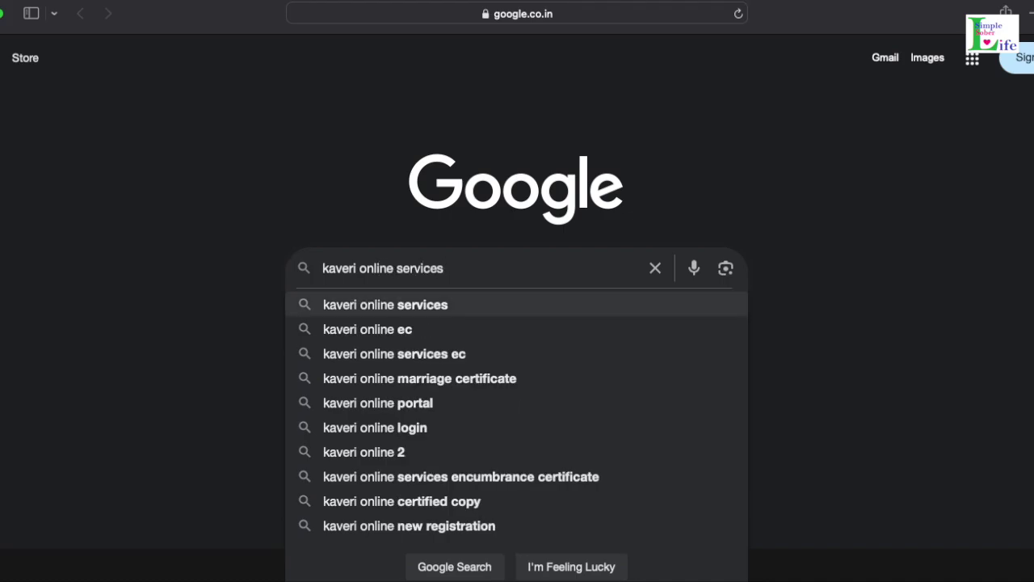
{"action": "key", "text": "Return"}
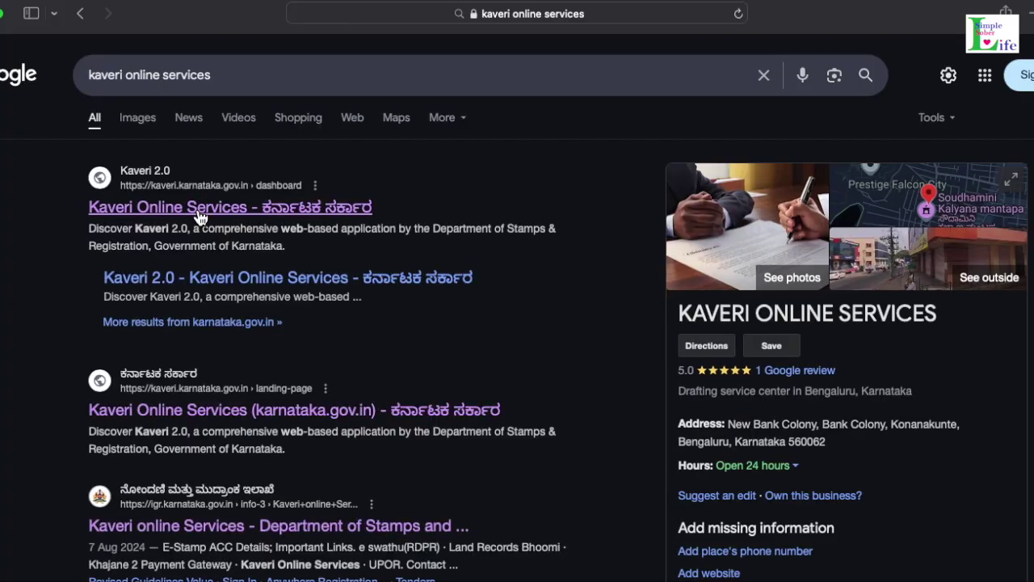
{"action": "left_click", "coordinate": [200, 208]}
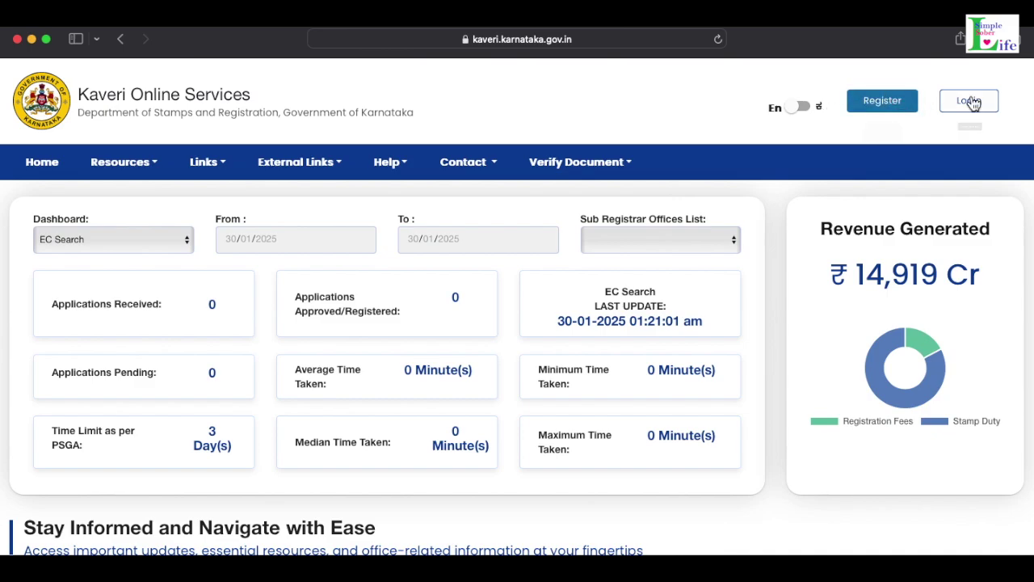
Review the Create Account form and security question list, close it, and bring up Applicant Login
{"action": "left_click", "coordinate": [883, 102]}
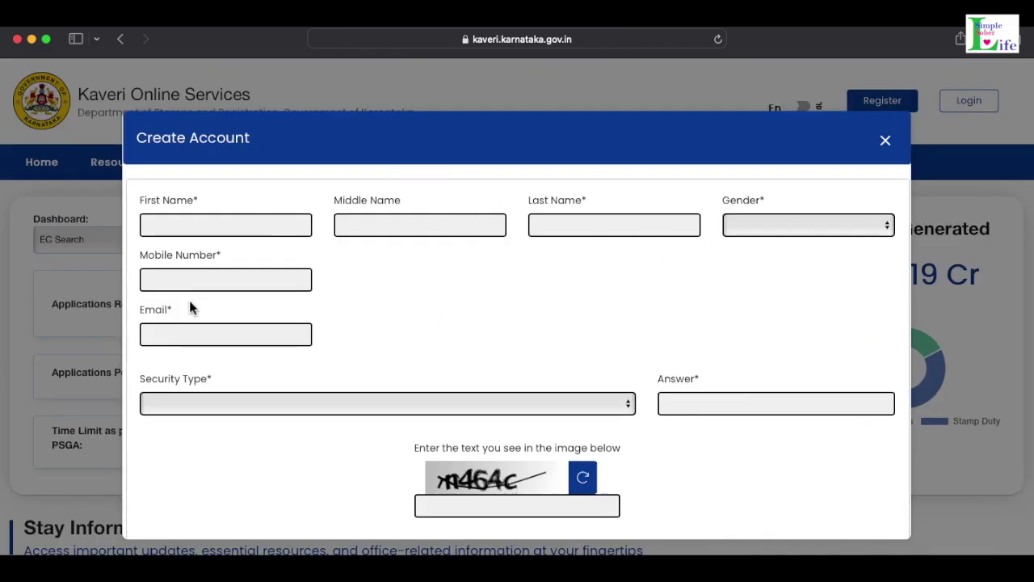
{"action": "left_click", "coordinate": [205, 405]}
{"action": "left_click", "coordinate": [584, 331]}
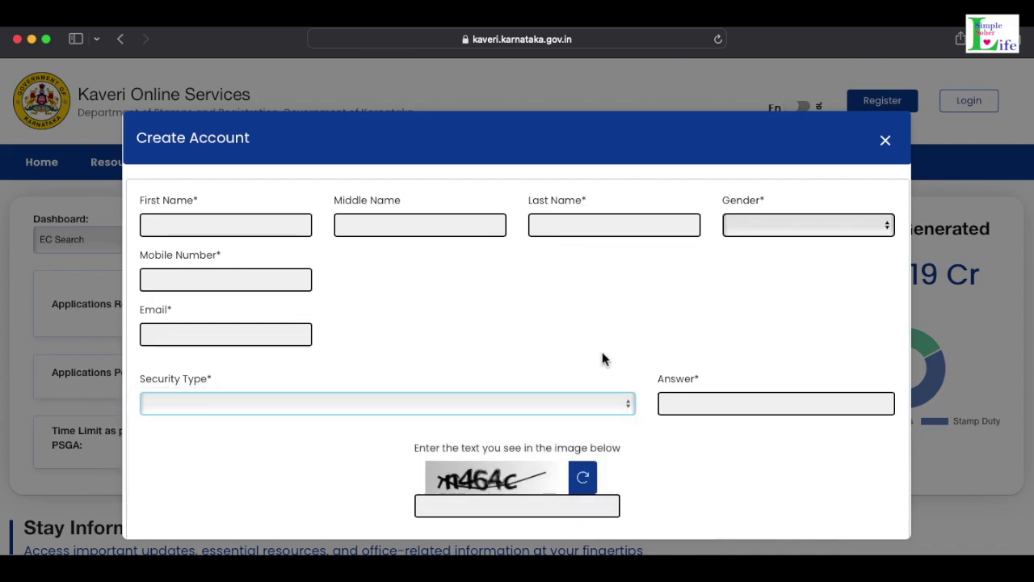
{"action": "scroll", "coordinate": [474, 478], "scroll_direction": "down", "scroll_amount": 3}
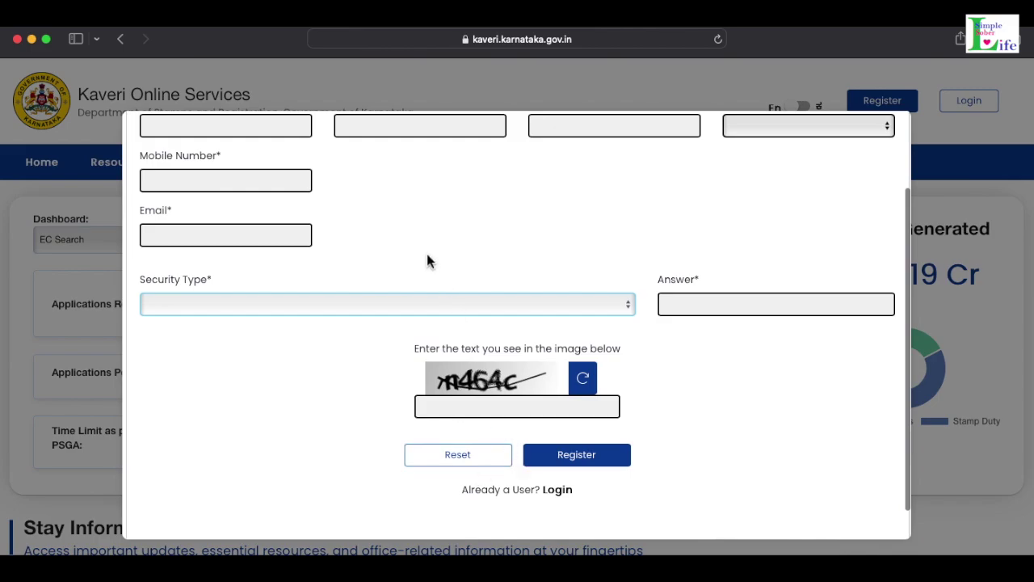
{"action": "scroll", "coordinate": [425, 250], "scroll_direction": "up", "scroll_amount": 3}
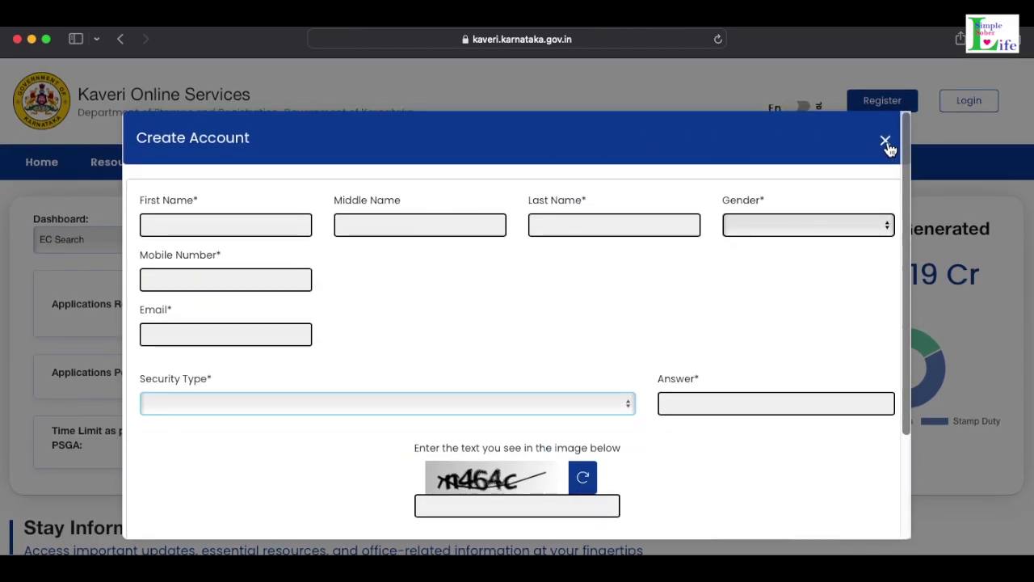
{"action": "left_click", "coordinate": [885, 142]}
{"action": "left_click", "coordinate": [970, 104]}
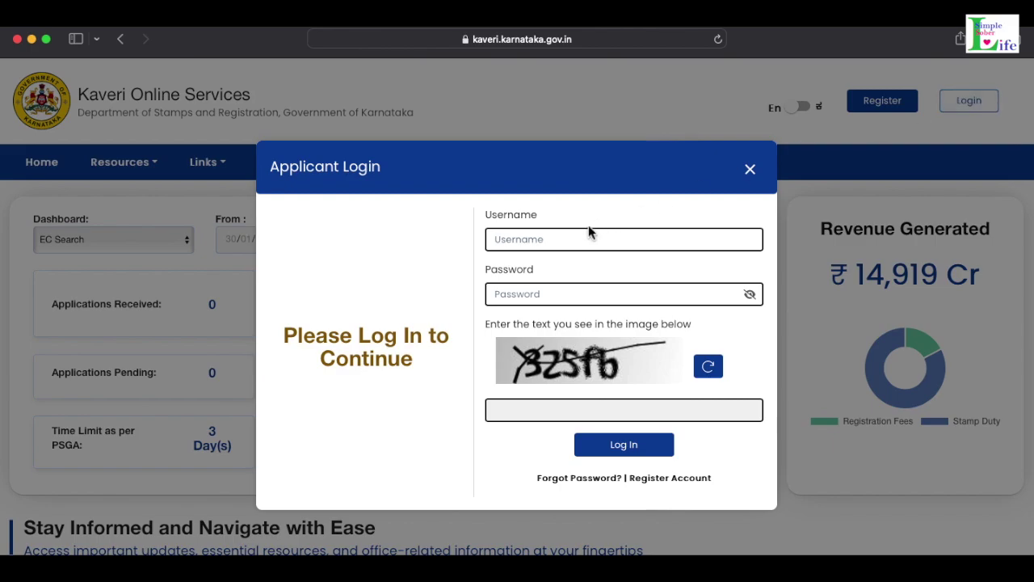
Log in with the username, password and the OTP sent
{"action": "left_click", "coordinate": [623, 446]}
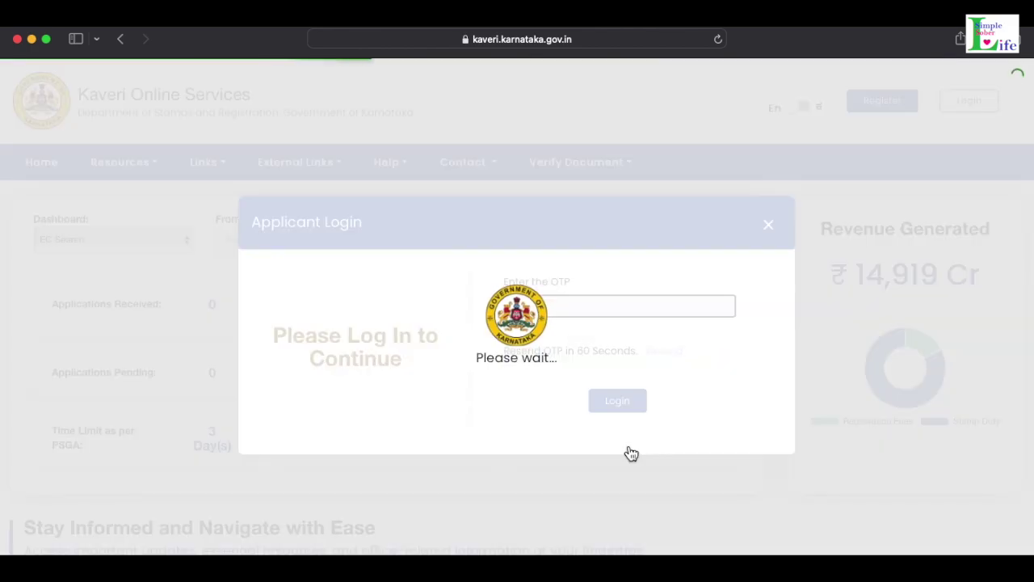
{"action": "left_click", "coordinate": [535, 307]}
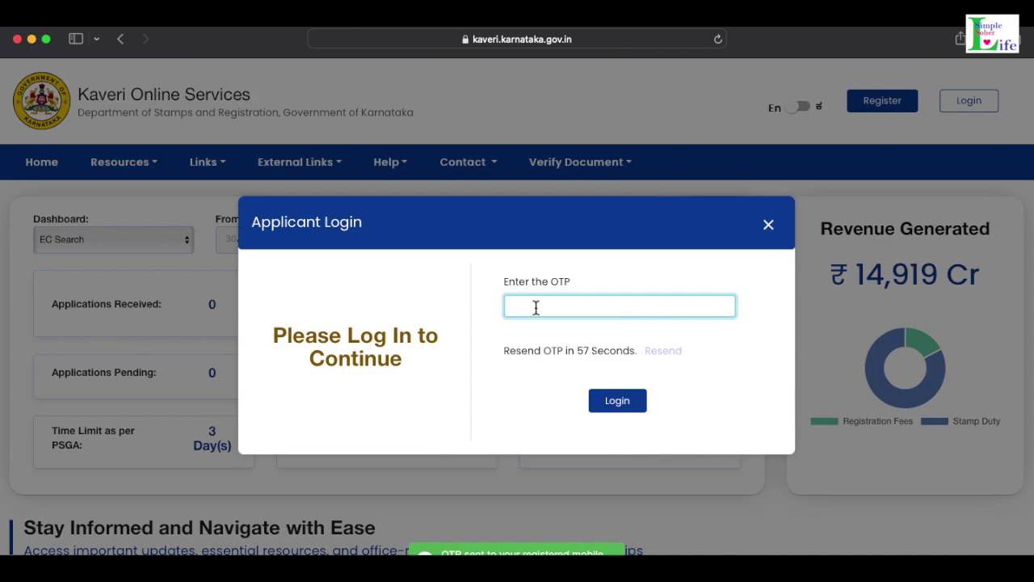
{"action": "left_click", "coordinate": [618, 400]}
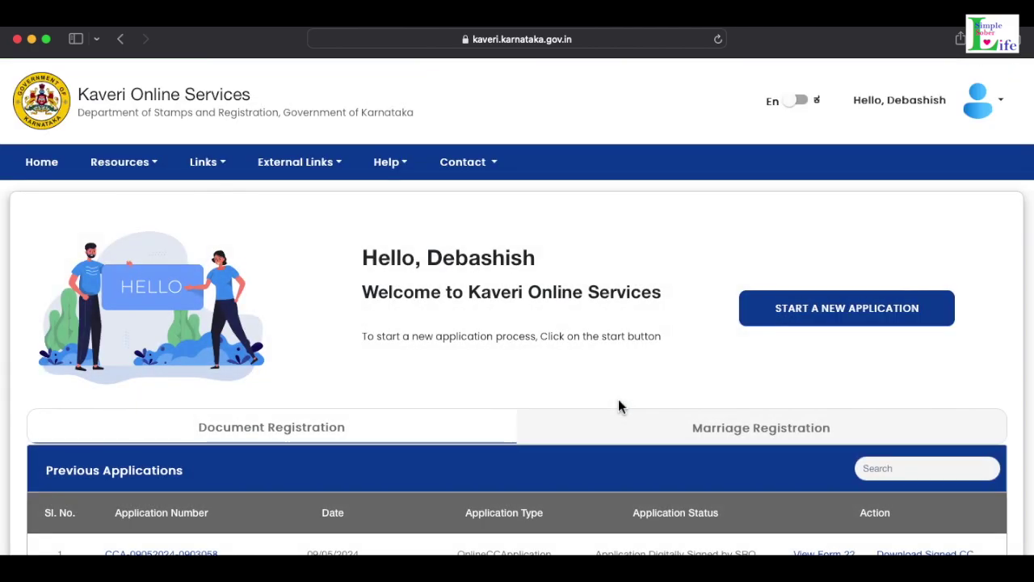
Start a new Encumbrance Certificate application for the period after 01/01/2004
{"action": "left_click", "coordinate": [833, 316]}
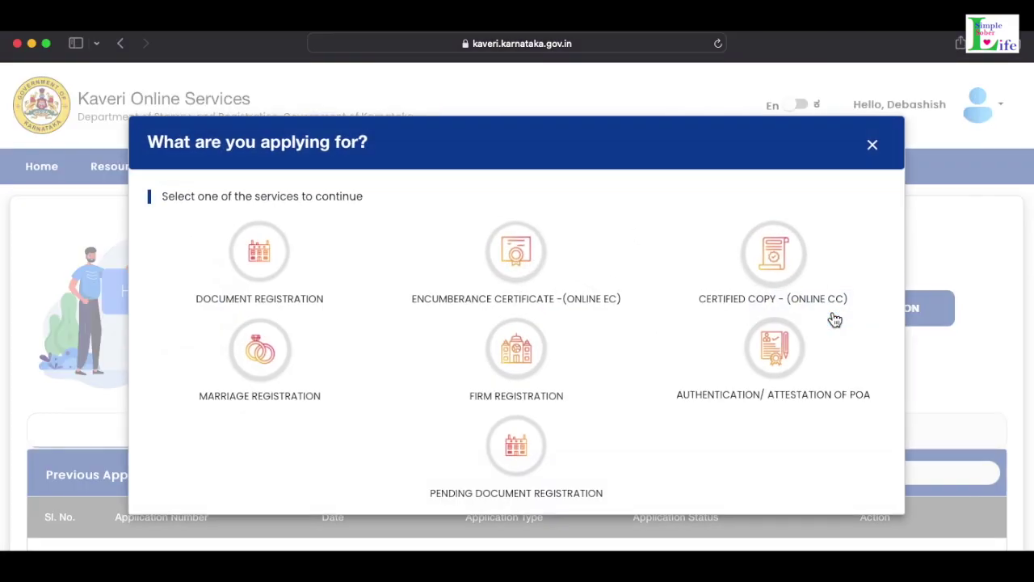
{"action": "left_click", "coordinate": [529, 261]}
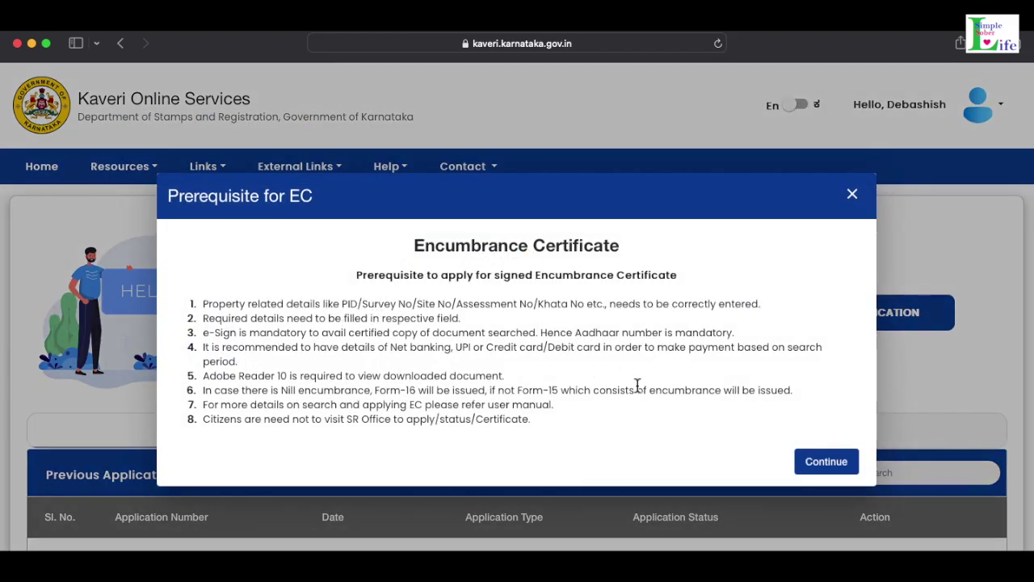
{"action": "left_click", "coordinate": [817, 461]}
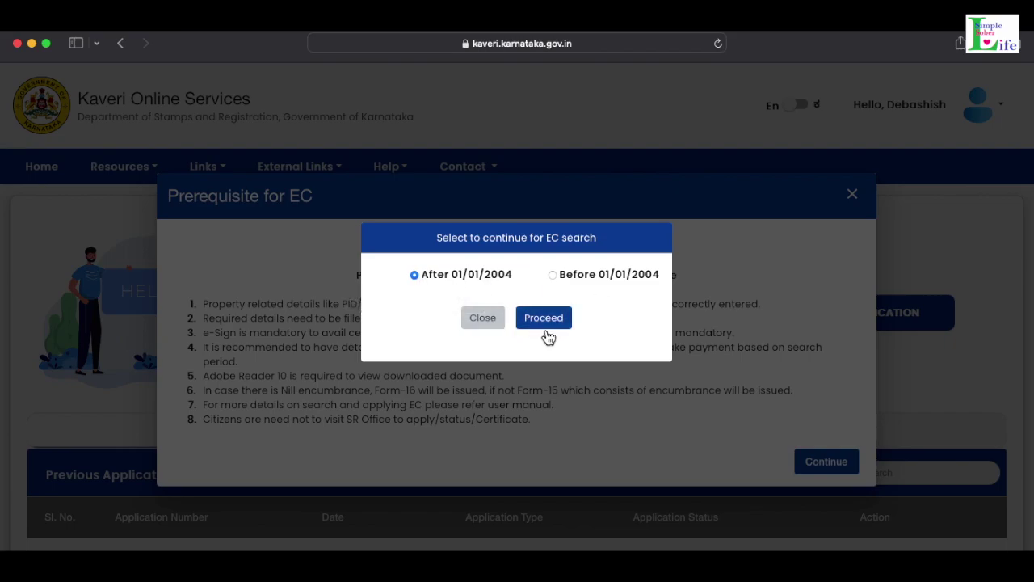
{"action": "left_click", "coordinate": [546, 319]}
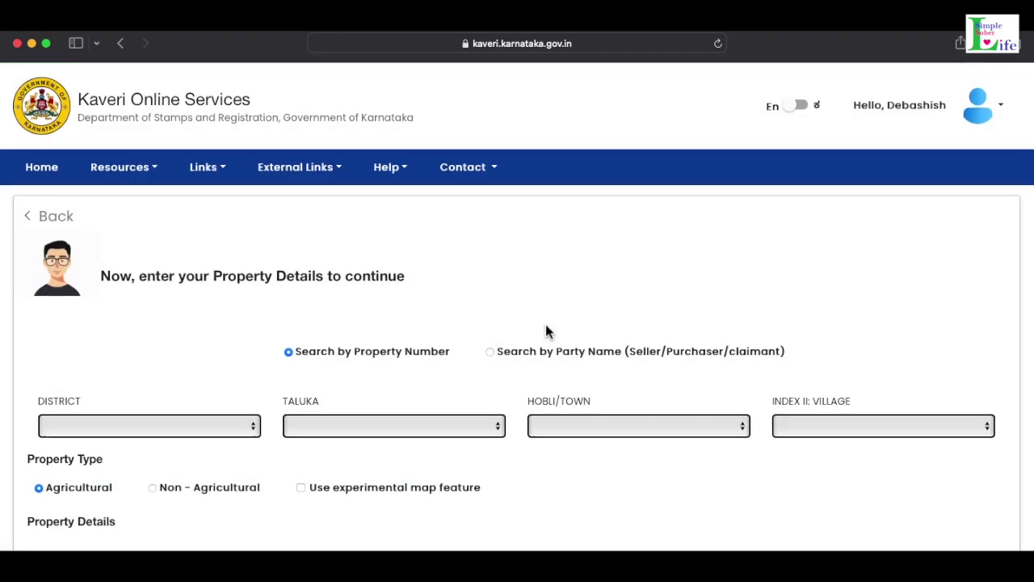
Switch the EC search to search by party name
{"action": "scroll", "coordinate": [545, 329], "scroll_direction": "down", "scroll_amount": 1}
{"action": "scroll", "coordinate": [545, 330], "scroll_direction": "down", "scroll_amount": 2}
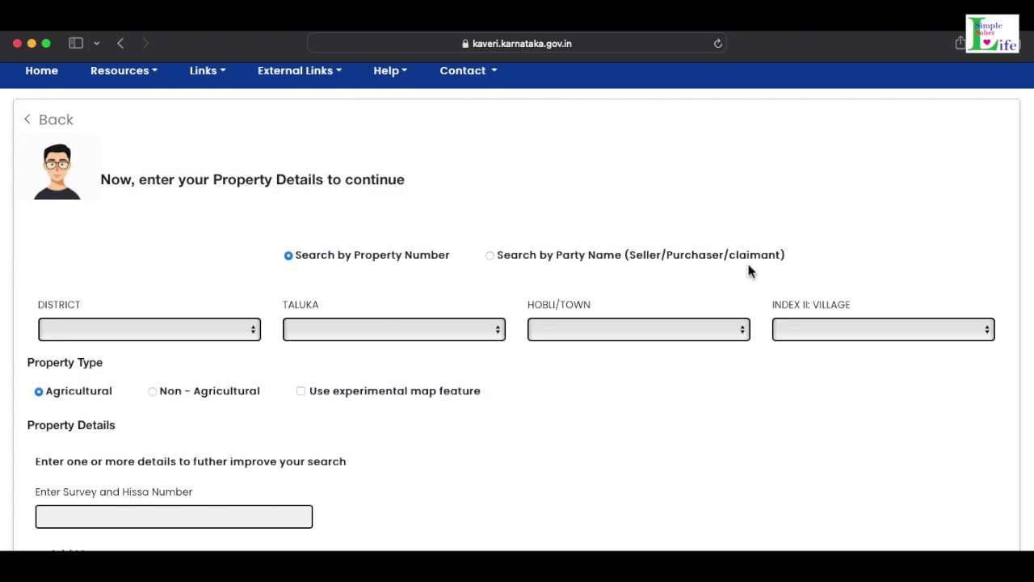
{"action": "left_click", "coordinate": [491, 262]}
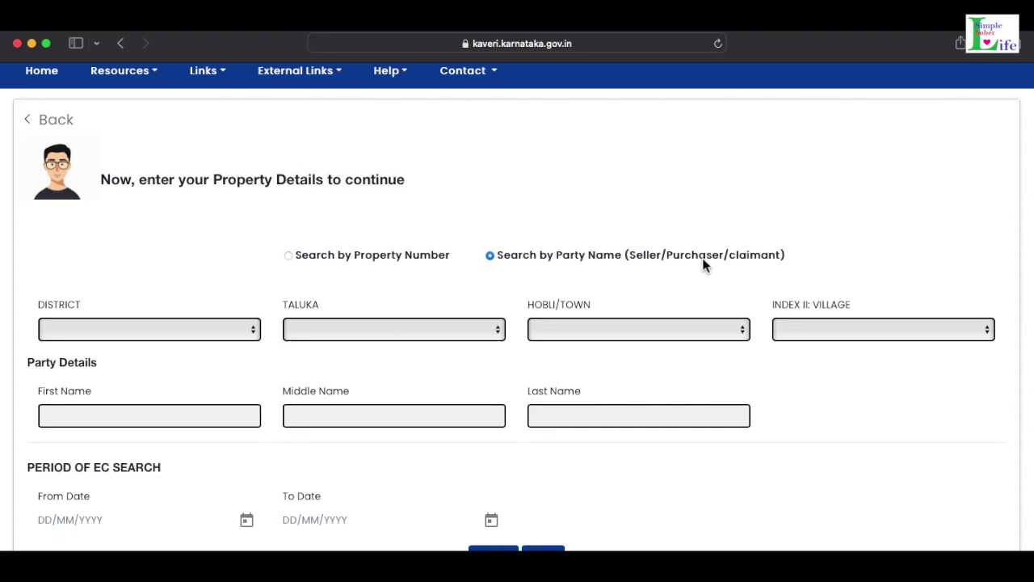
{"action": "scroll", "coordinate": [207, 281], "scroll_direction": "up", "scroll_amount": 1}
{"action": "scroll", "coordinate": [207, 280], "scroll_direction": "down", "scroll_amount": 2}
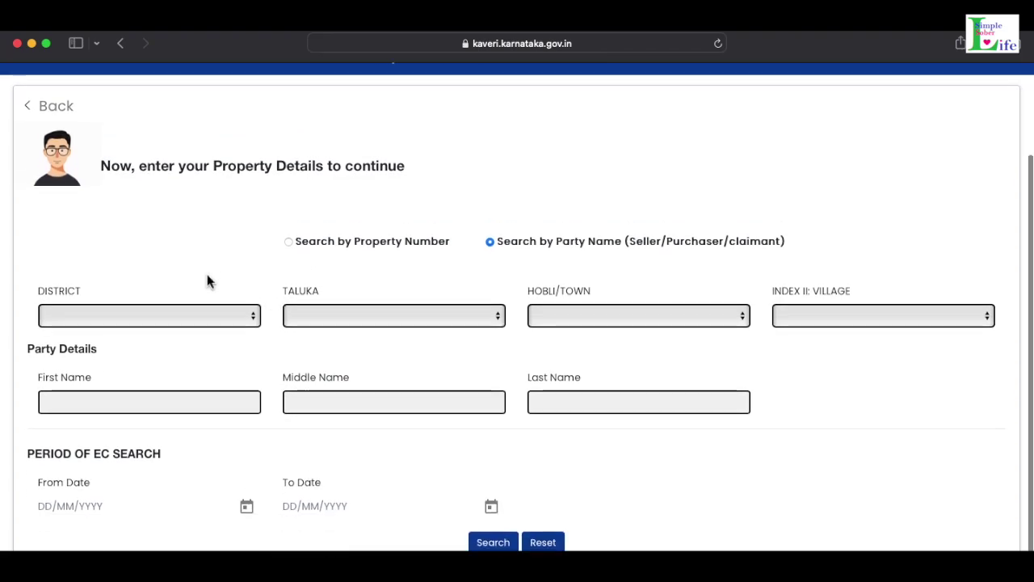
Choose Shivajinagar district, Krishnarajapuram taluka, Bidarahalli Hobli 1 and Kannamangala village
{"action": "left_click", "coordinate": [154, 316]}
{"action": "left_click", "coordinate": [90, 526]}
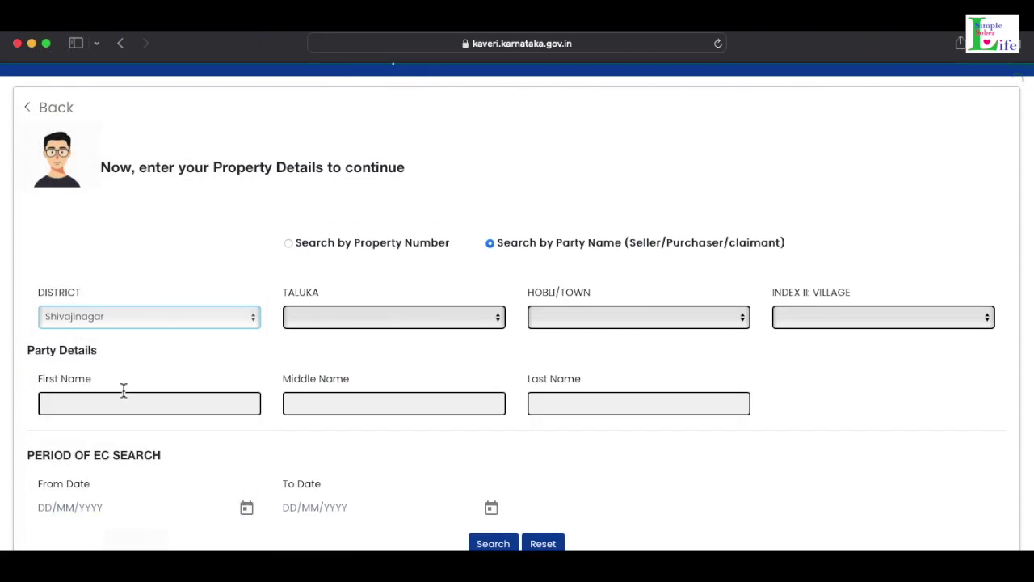
{"action": "left_click", "coordinate": [344, 316]}
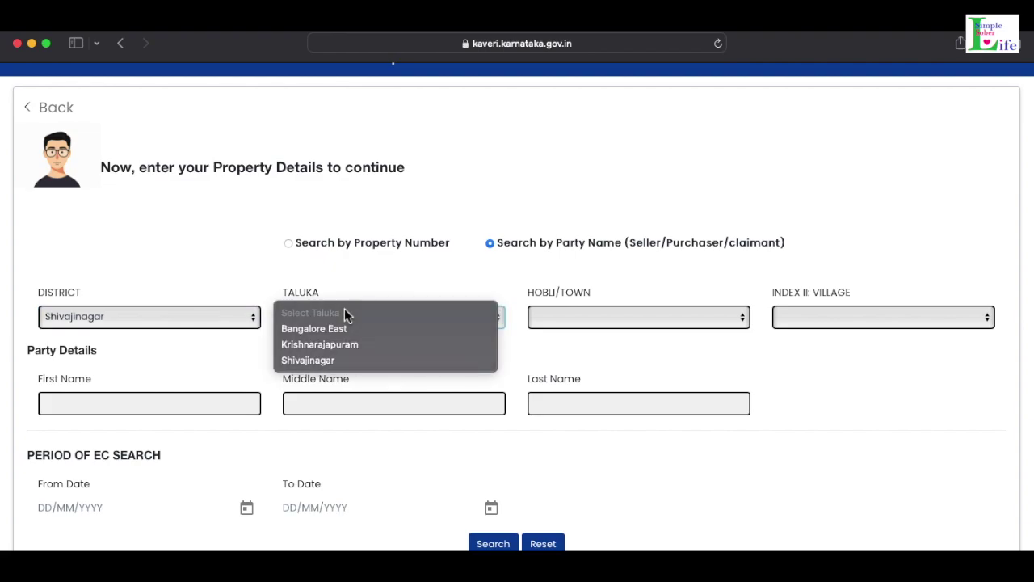
{"action": "left_click", "coordinate": [321, 346]}
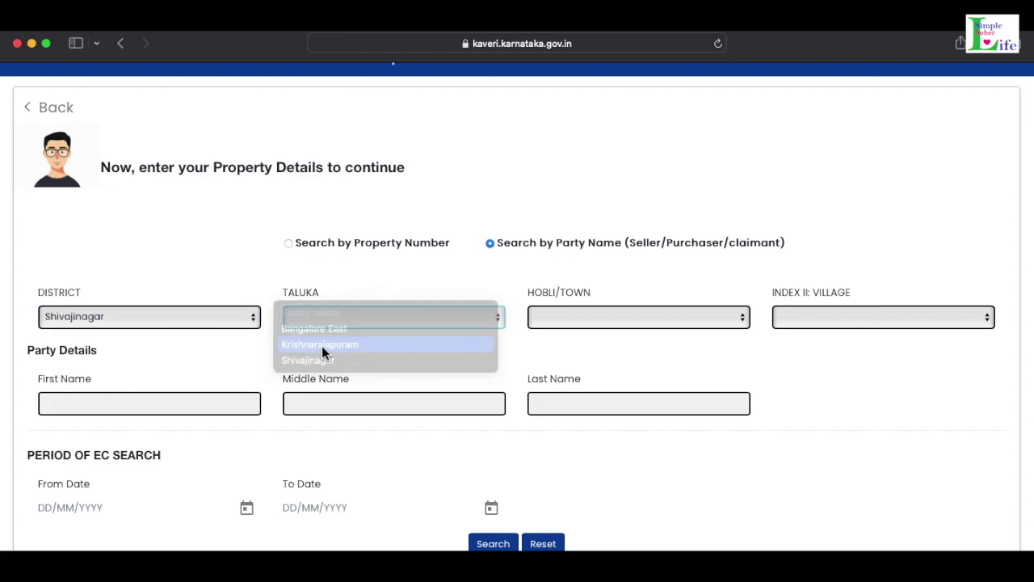
{"action": "left_click", "coordinate": [576, 317]}
{"action": "left_click", "coordinate": [565, 328]}
{"action": "left_click", "coordinate": [883, 315]}
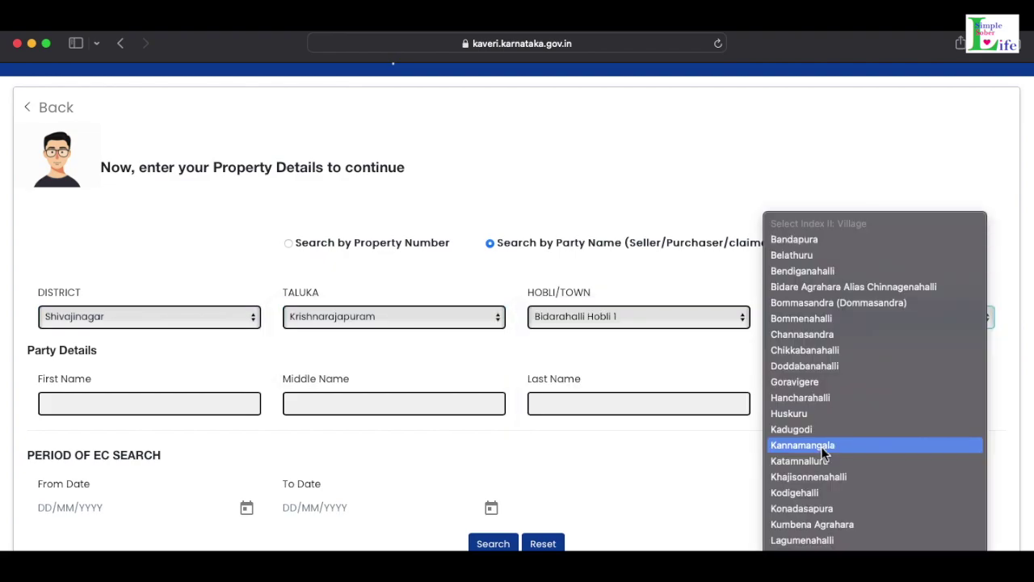
{"action": "left_click", "coordinate": [820, 446]}
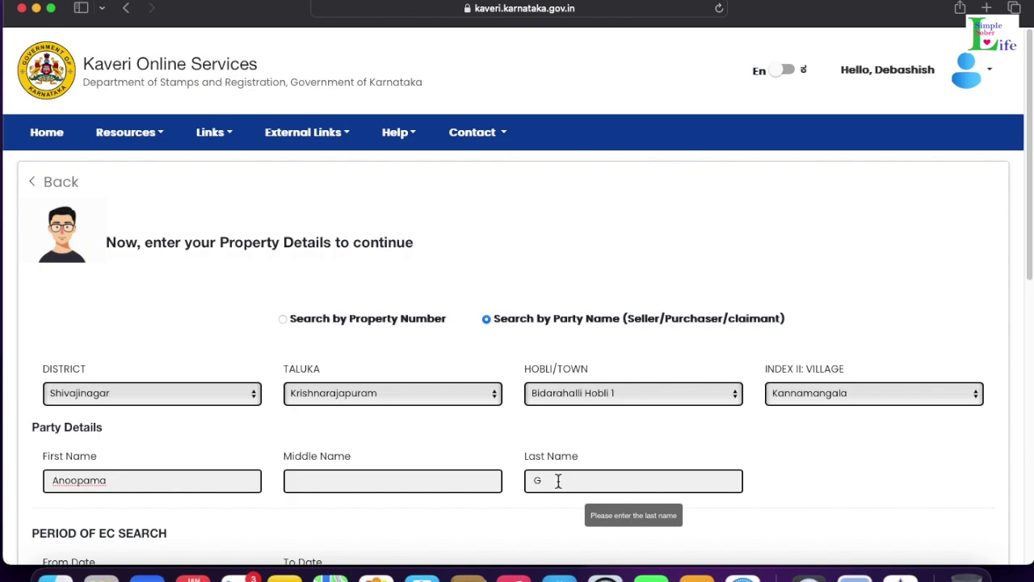
{"action": "scroll", "coordinate": [556, 478], "scroll_direction": "down", "scroll_amount": 5}
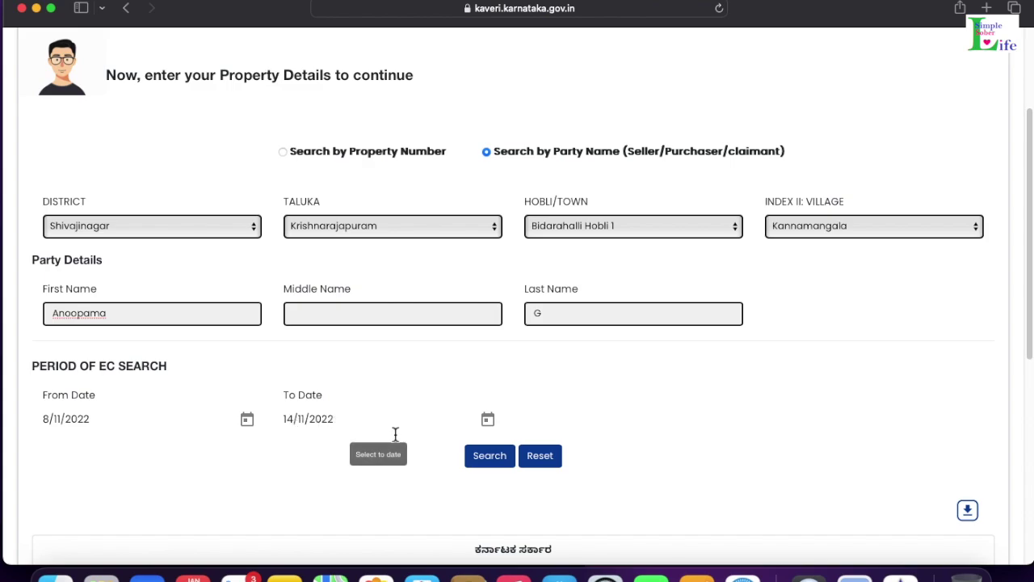
Search EC records for the partial party name from 8/11/2022 to 14/11/2022
{"action": "scroll", "coordinate": [660, 425], "scroll_direction": "down", "scroll_amount": 1}
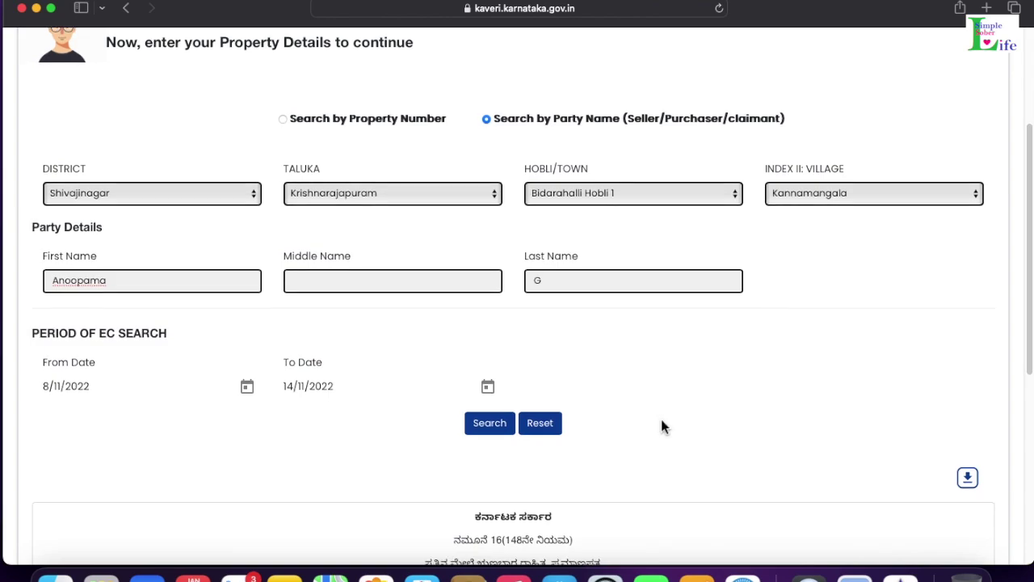
{"action": "scroll", "coordinate": [660, 426], "scroll_direction": "down", "scroll_amount": 5}
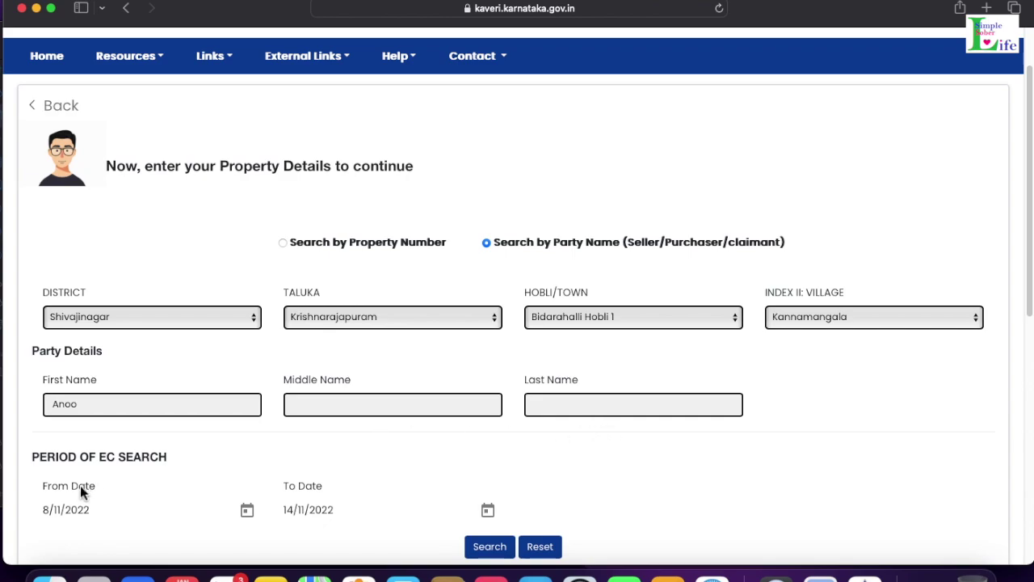
{"action": "left_click", "coordinate": [490, 547]}
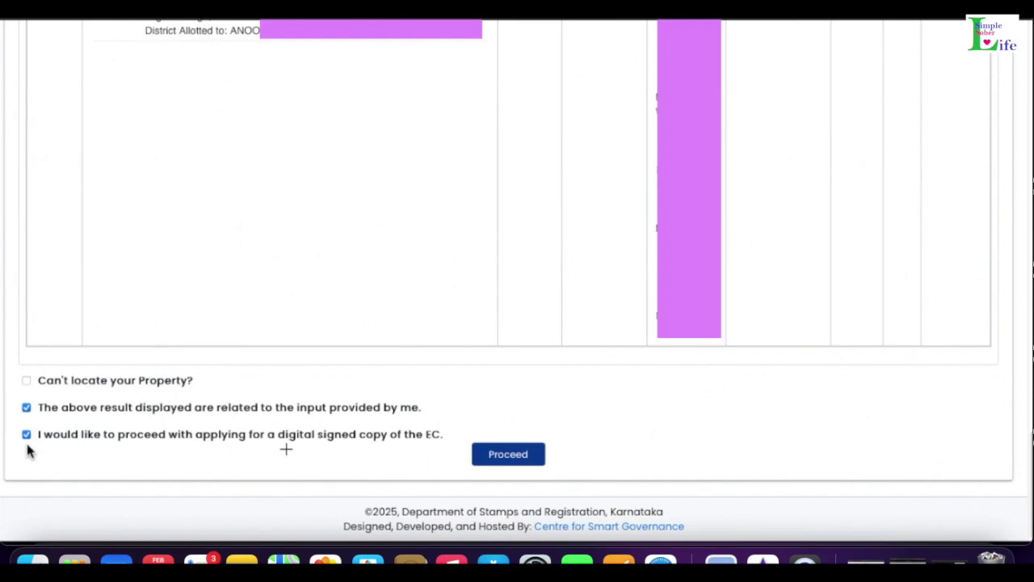
Proceed with the digitally signed EC request to the ₹40.00 Payment Details page
{"action": "left_click", "coordinate": [508, 455]}
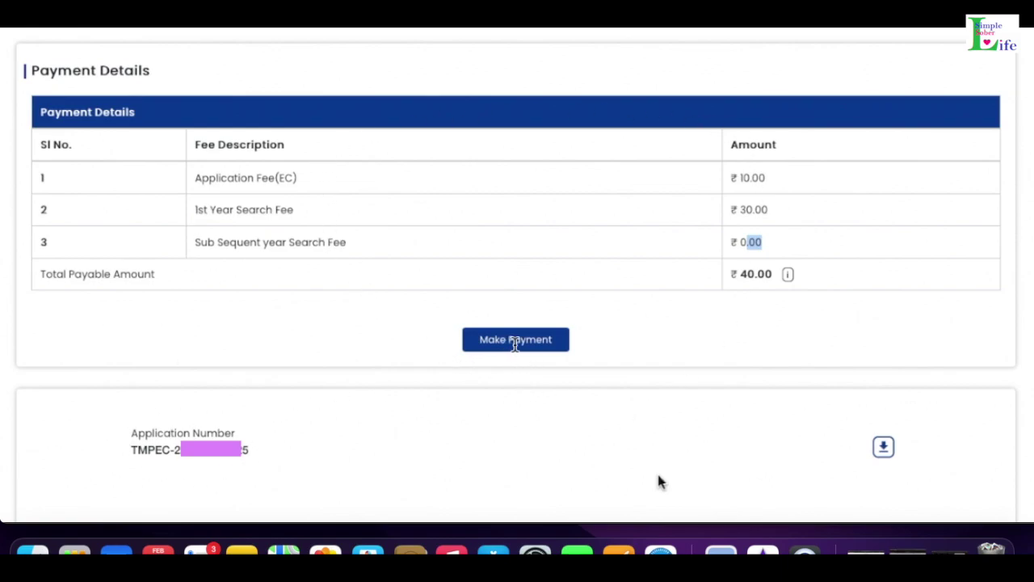
Start the application fee payment and get past the Prerequisite dialog to Khajane's payment details
{"action": "left_click", "coordinate": [515, 339]}
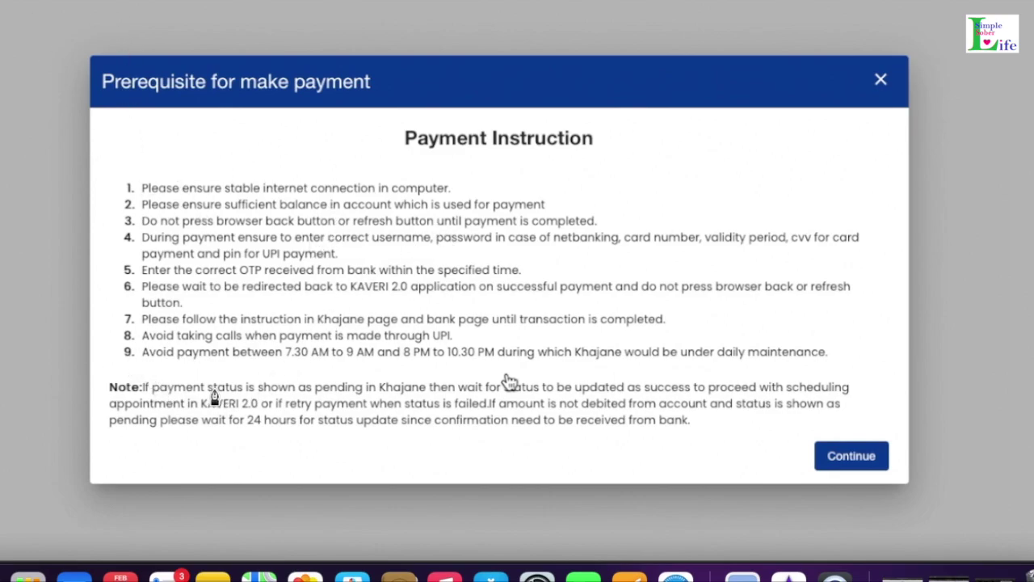
{"action": "left_click_drag", "start_coordinate": [135, 361], "coordinate": [836, 362]}
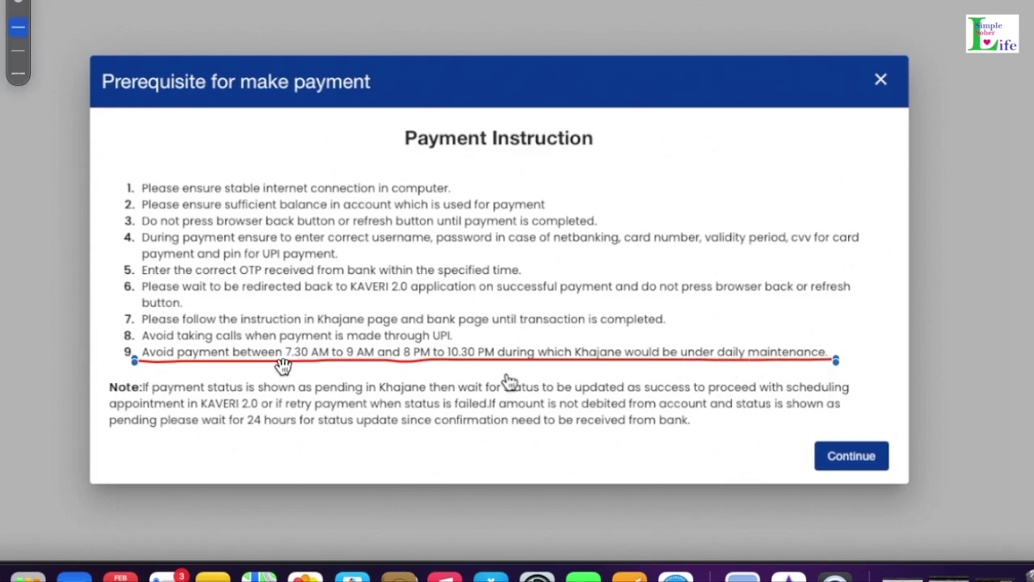
{"action": "mouse_move", "coordinate": [286, 372]}
{"action": "left_mouse_down"}
{"action": "mouse_move", "coordinate": [296, 347]}
{"action": "mouse_move", "coordinate": [497, 343]}
{"action": "mouse_move", "coordinate": [501, 367]}
{"action": "mouse_move", "coordinate": [419, 383]}
{"action": "mouse_move", "coordinate": [311, 383]}
{"action": "left_mouse_up"}
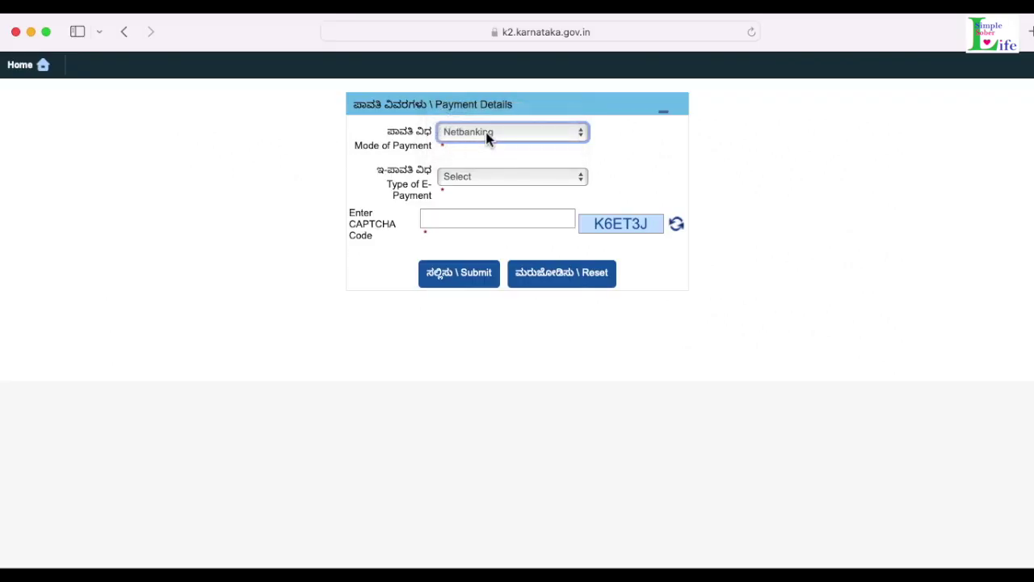
Set the mode of payment to Netbanking and the e-payment type to SBI e-Pay (Aggregator)
{"action": "left_click", "coordinate": [488, 138]}
{"action": "left_click", "coordinate": [480, 131]}
{"action": "left_click", "coordinate": [466, 181]}
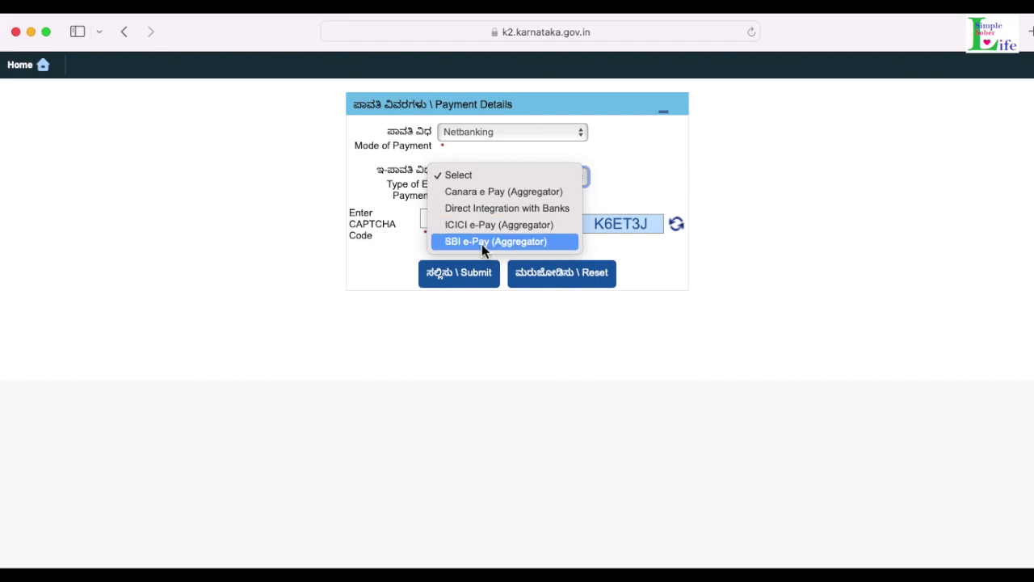
{"action": "left_click", "coordinate": [482, 243]}
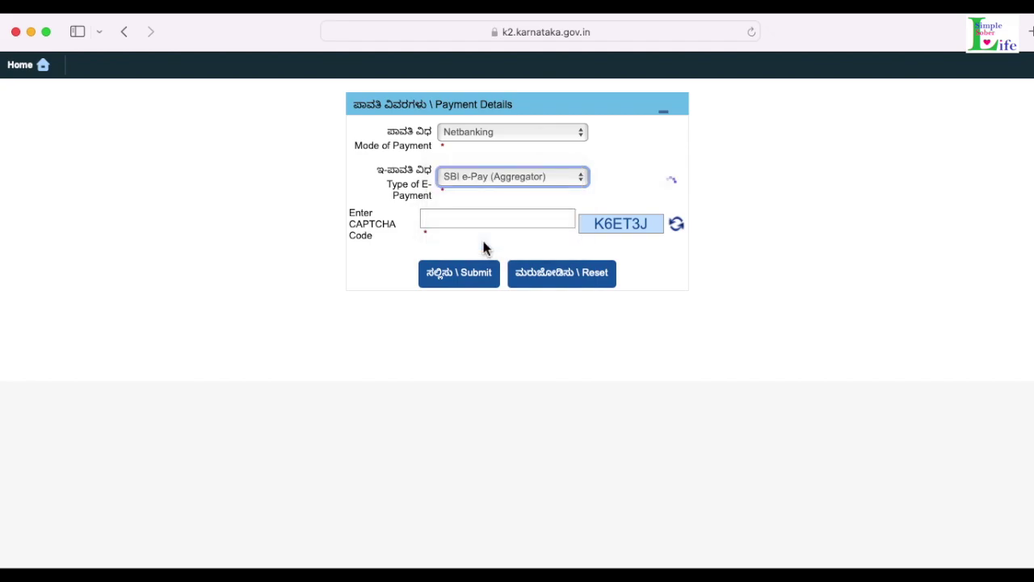
Enter the CAPTCHA code, accept the chargeback terms and submit to the bank gateway
{"action": "left_click", "coordinate": [460, 218]}
{"action": "type", "text": "K6ET3J"}
{"action": "left_click", "coordinate": [355, 268]}
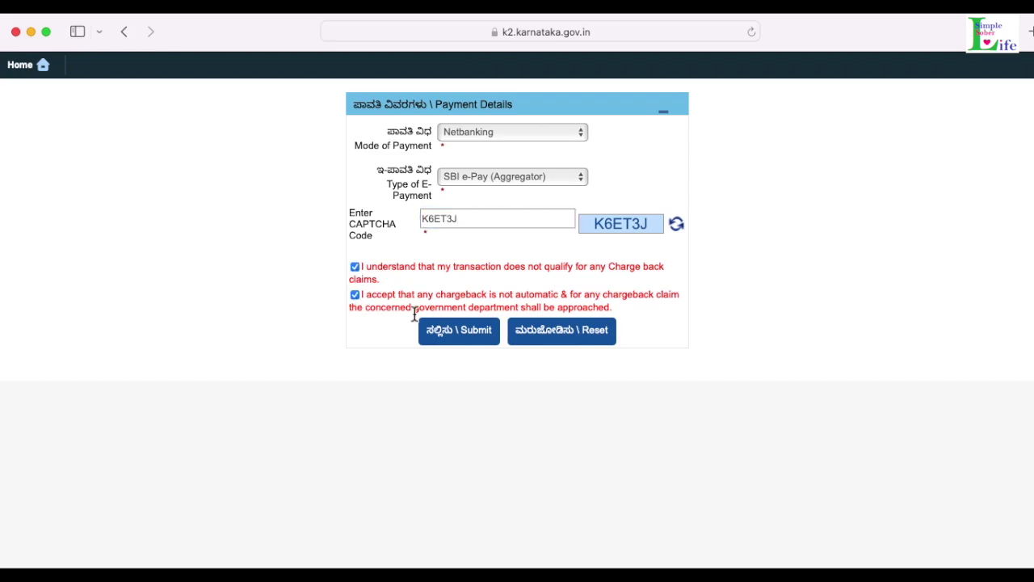
{"action": "left_click", "coordinate": [476, 338]}
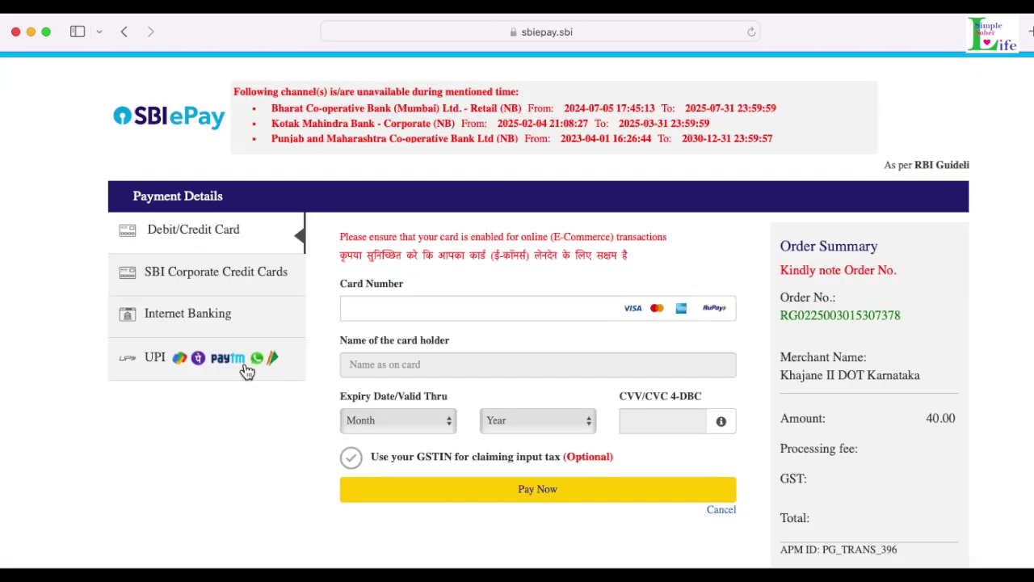
In SBI ePay, choose UPI QR under the UPI option and pay the 40.00 INR order
{"action": "left_click", "coordinate": [221, 279]}
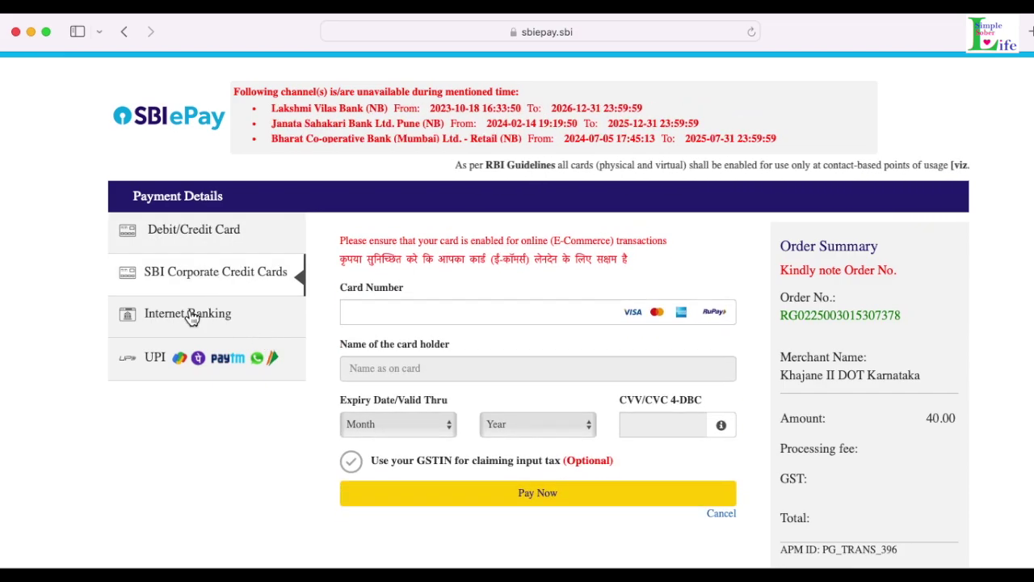
{"action": "left_click", "coordinate": [191, 315]}
{"action": "left_click", "coordinate": [164, 364]}
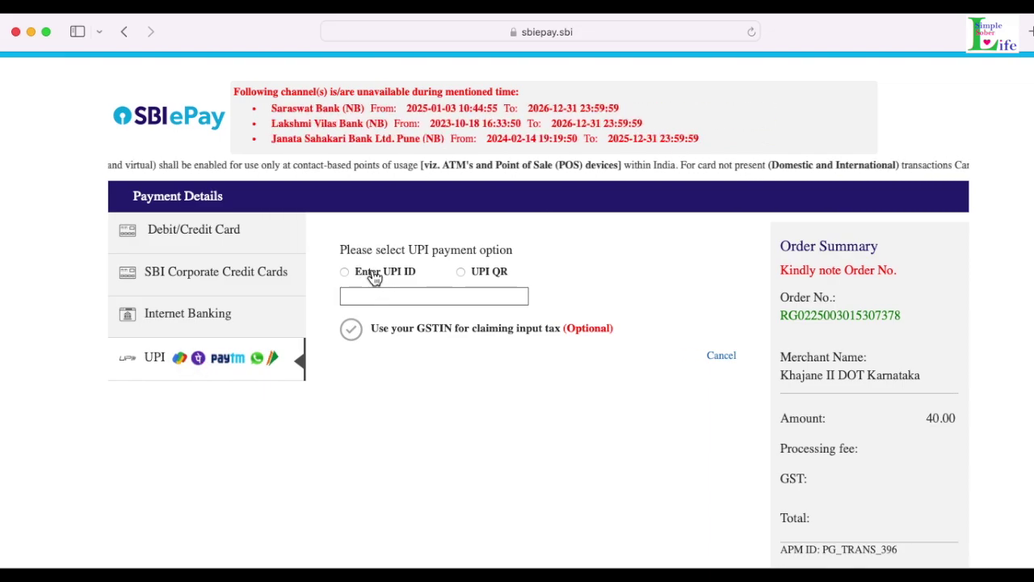
{"action": "left_click", "coordinate": [409, 274]}
{"action": "left_click", "coordinate": [473, 277]}
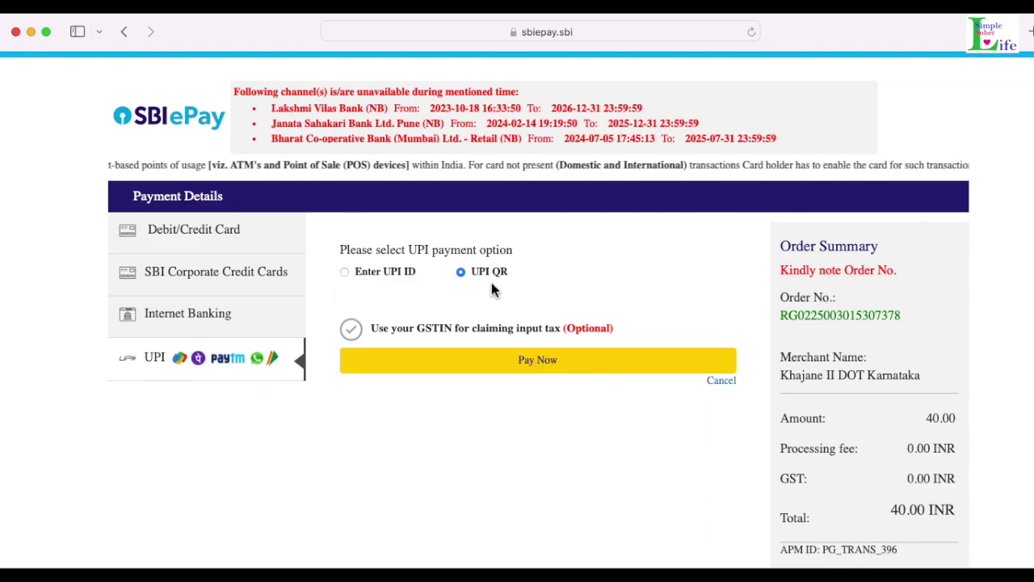
{"action": "scroll", "coordinate": [907, 412], "scroll_direction": "down", "scroll_amount": 1}
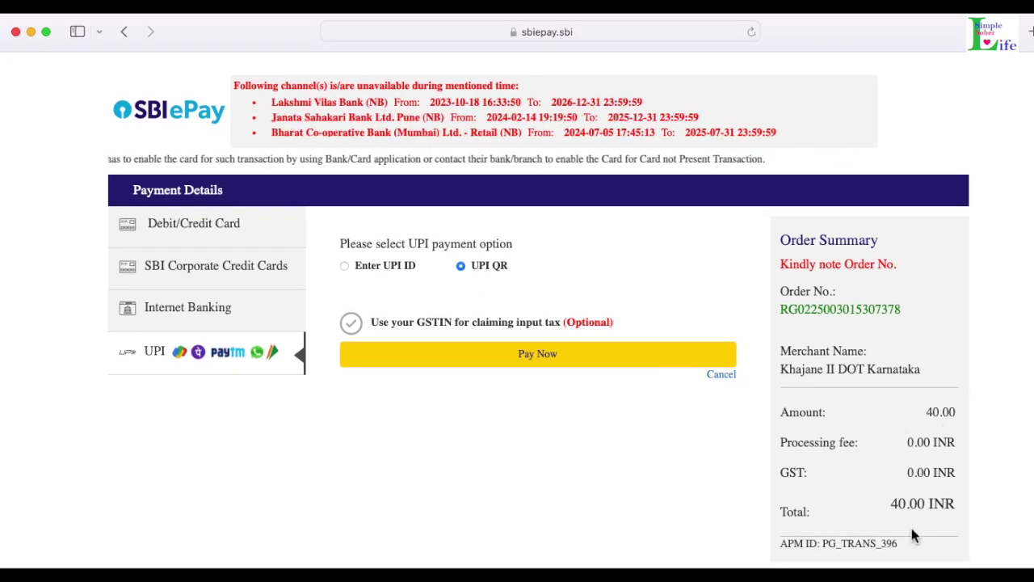
{"action": "left_click", "coordinate": [542, 355]}
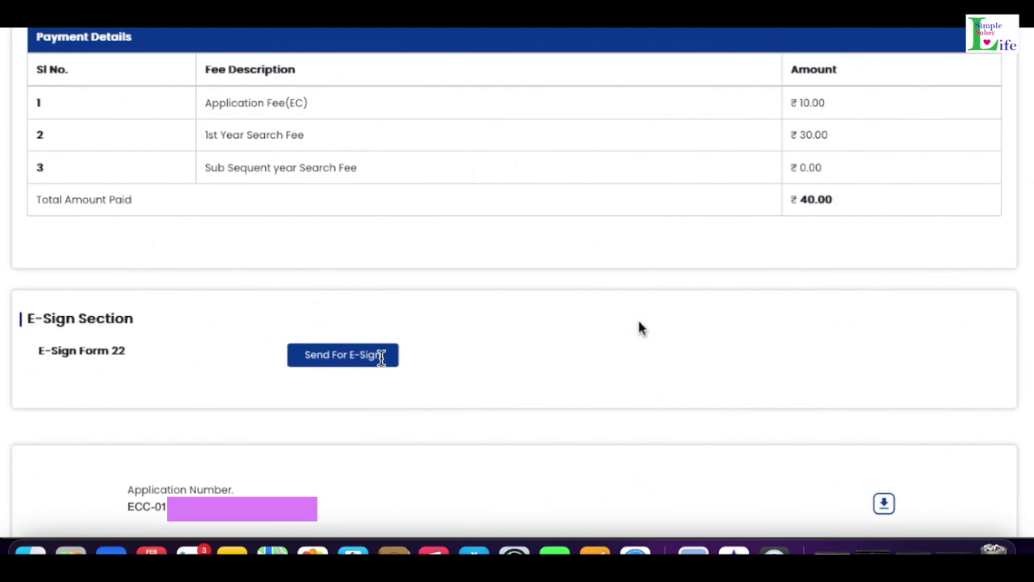
Send E-Sign Form 22 from the E-Sign Section to C-DAC's e-Sign Service
{"action": "left_click", "coordinate": [376, 356]}
{"action": "mouse_move", "coordinate": [208, 156]}
{"action": "left_mouse_down"}
{"action": "mouse_move", "coordinate": [366, 143]}
{"action": "mouse_move", "coordinate": [814, 138]}
{"action": "left_mouse_up"}
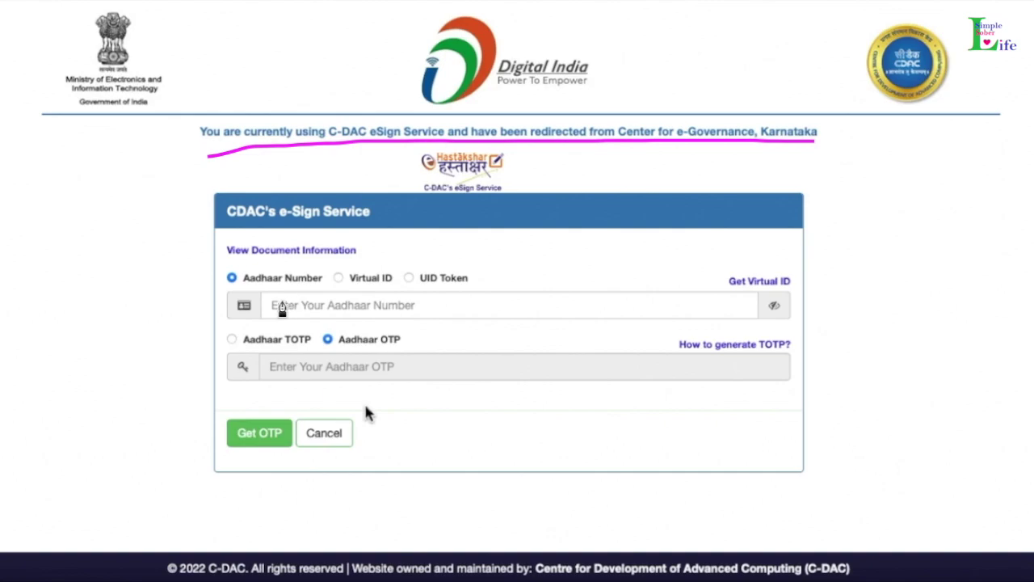
{"action": "mouse_move", "coordinate": [269, 292]}
{"action": "left_mouse_down"}
{"action": "mouse_move", "coordinate": [432, 284]}
{"action": "mouse_move", "coordinate": [260, 329]}
{"action": "mouse_move", "coordinate": [247, 295]}
{"action": "mouse_move", "coordinate": [273, 263]}
{"action": "left_mouse_up"}
{"action": "key", "text": "ctrl+z"}
{"action": "left_click_drag", "start_coordinate": [334, 281], "coordinate": [375, 254]}
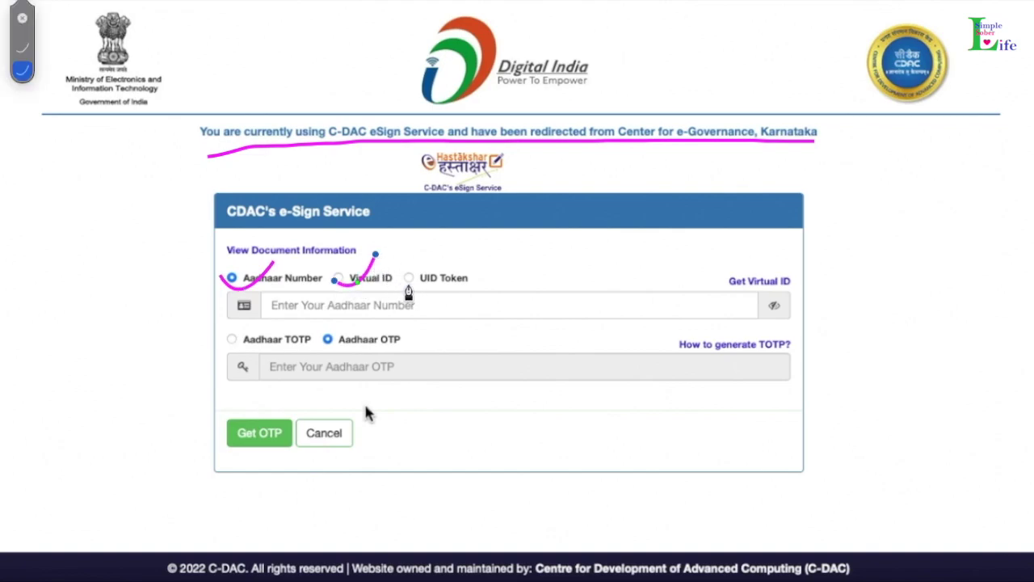
{"action": "left_click_drag", "start_coordinate": [409, 288], "coordinate": [454, 248]}
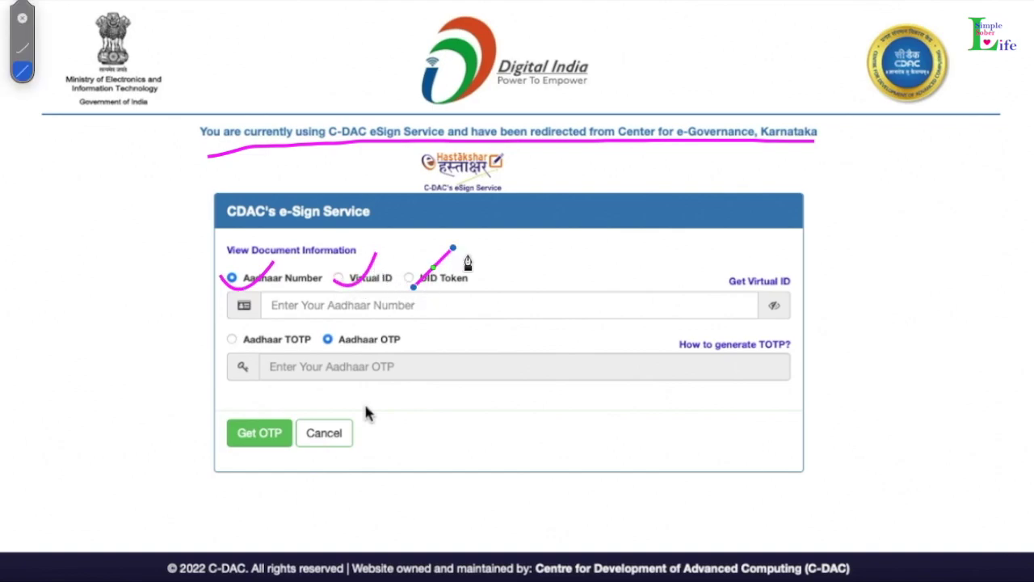